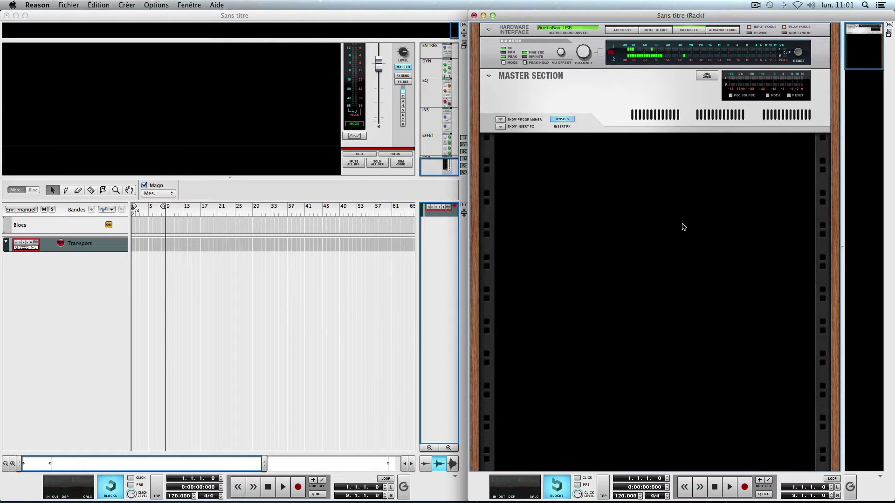
- Add a SubTractor analogue synthesizer to the empty rack below the Master Section
right_click(657, 193)
mouse_move(681, 243)
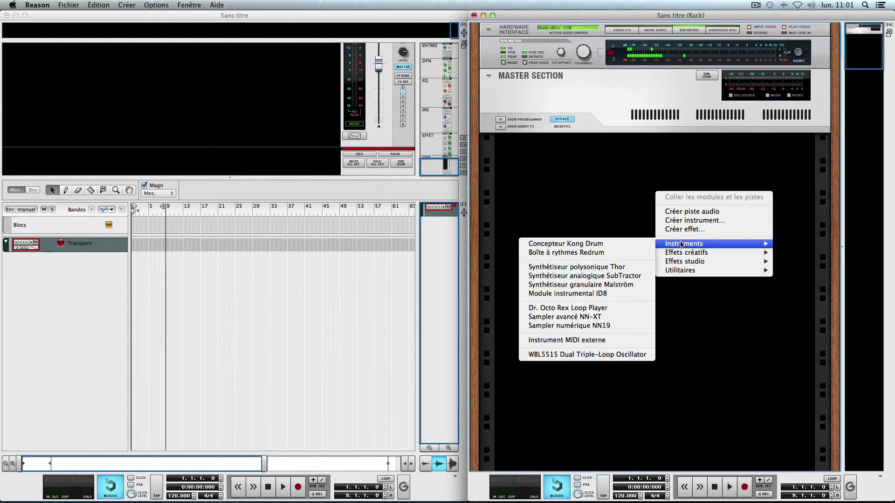
click(654, 276)
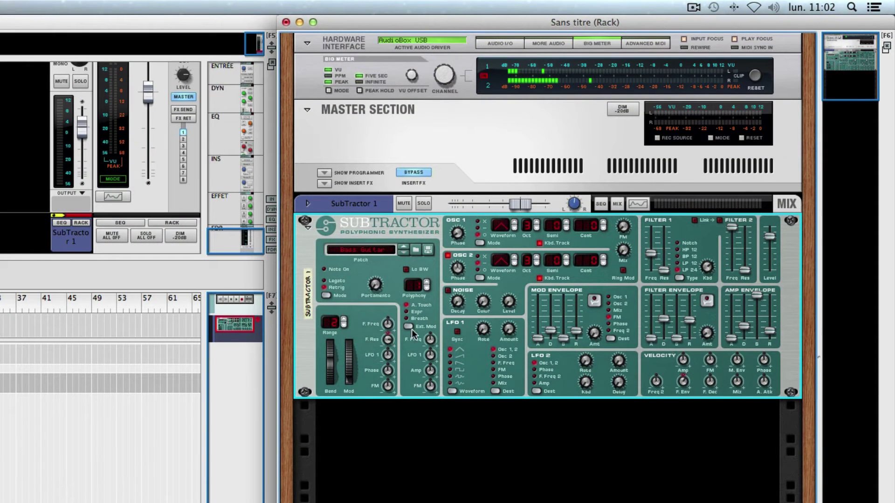
mouse_move(538, 344)
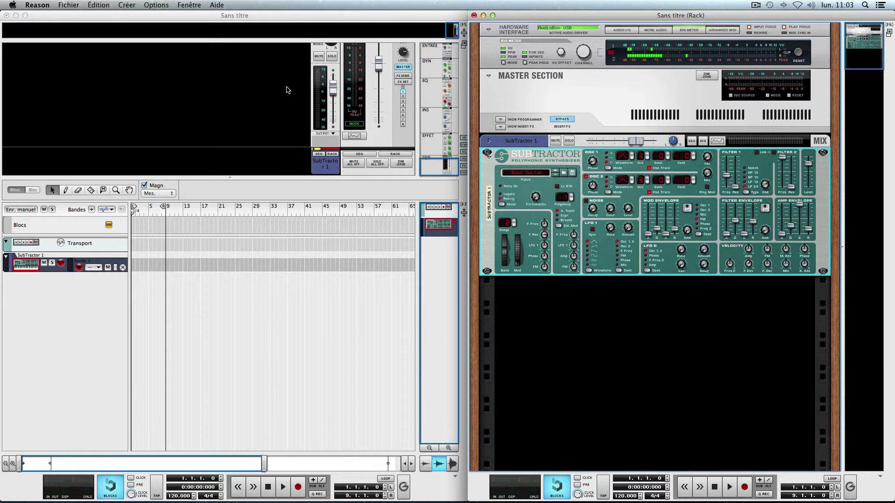
- Examine the master keyboard setup in the keyboards and control surfaces preferences, and close them
click(156, 5)
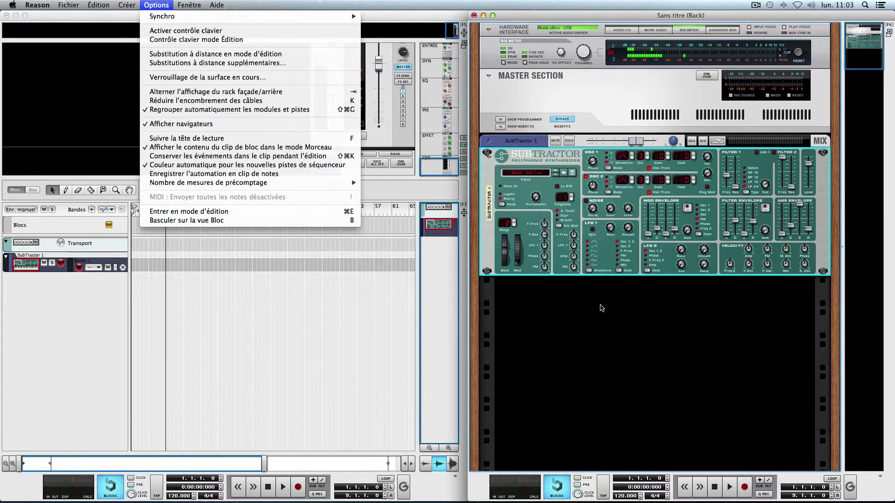
key(Escape)
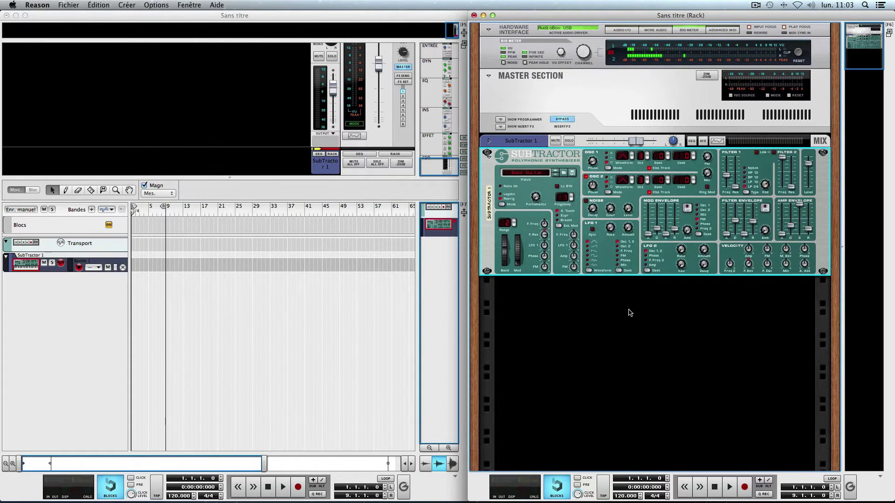
click(38, 6)
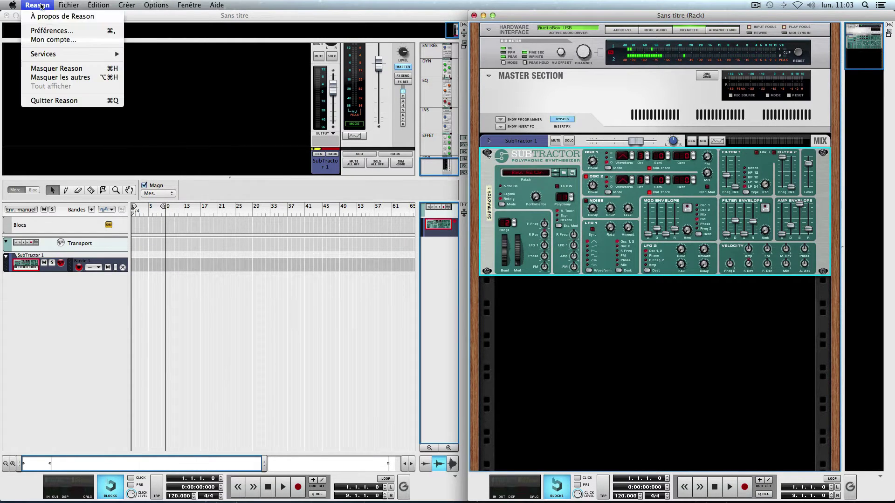
click(47, 30)
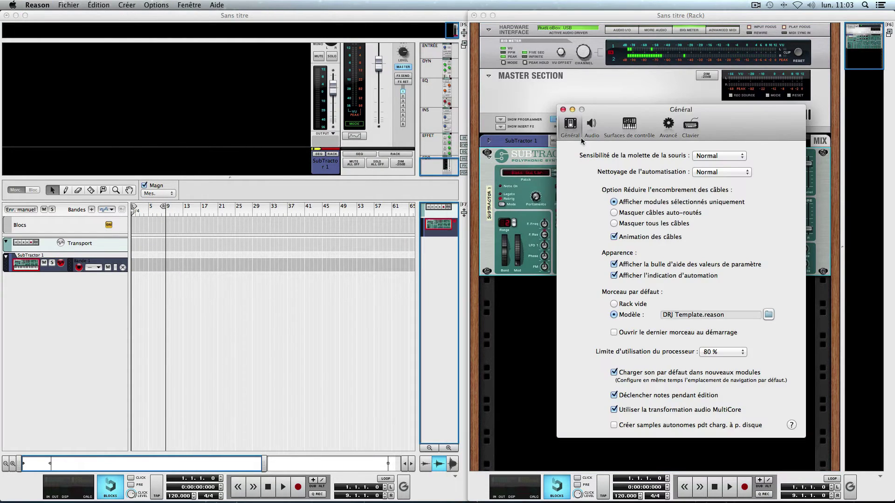
click(629, 125)
drag(728, 122, 528, 114)
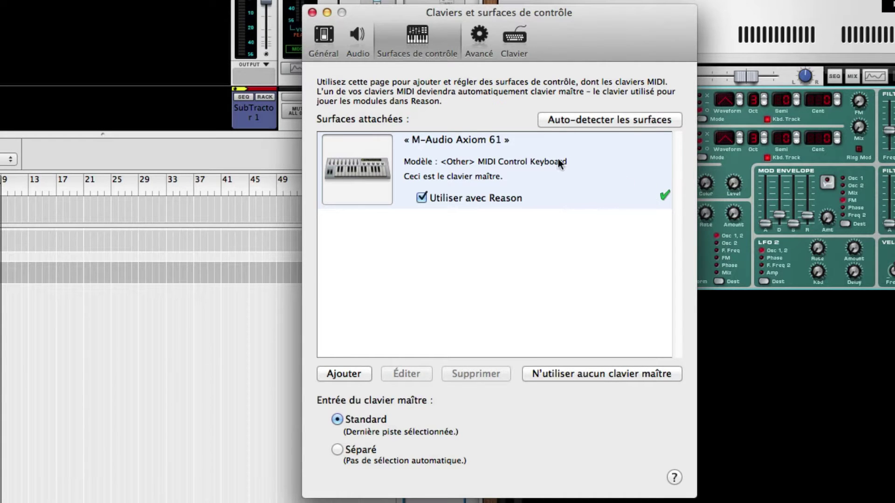
click(312, 12)
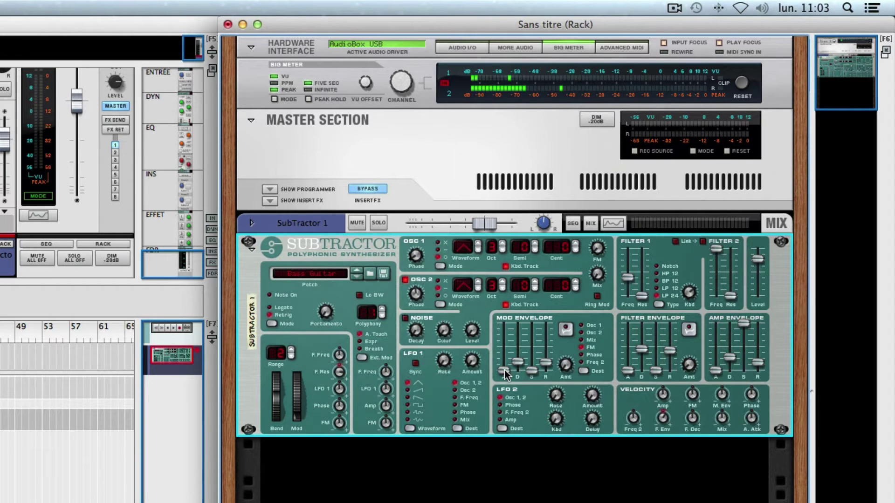
- Add an automation lane for the SubTractor's Mod Envelope Attack, and undo it
drag(503, 370, 504, 371)
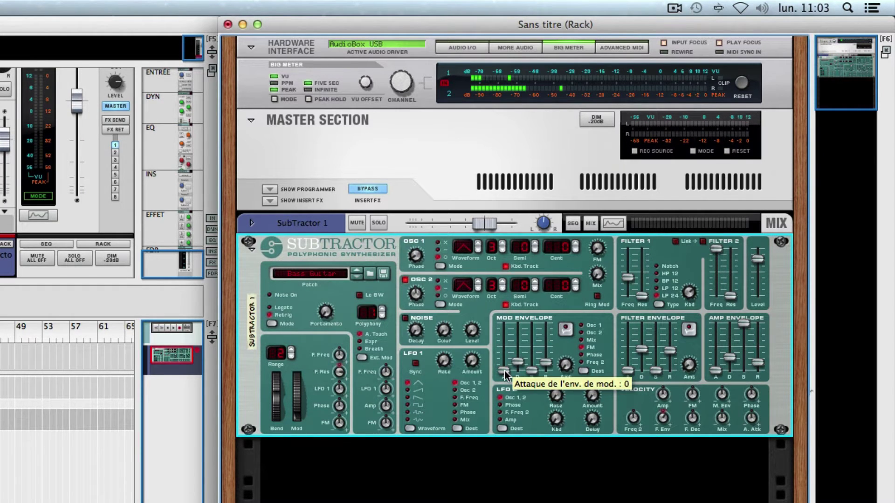
right_click(504, 371)
click(525, 377)
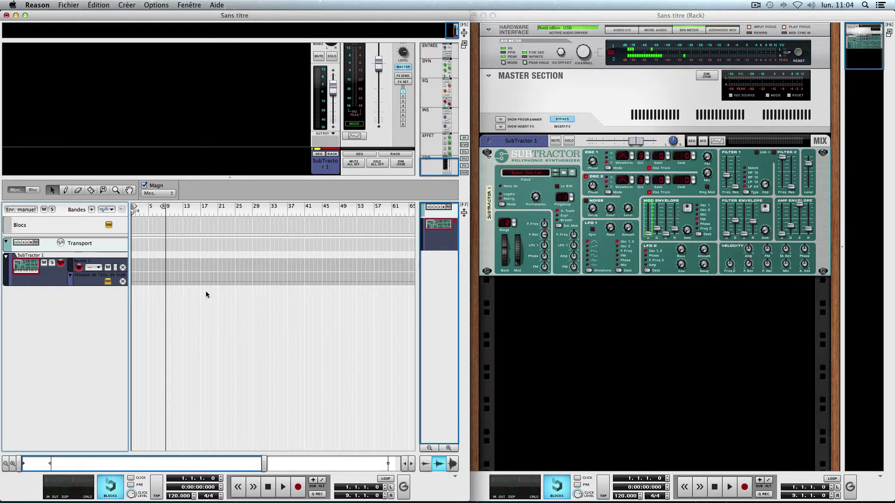
key(super+z)
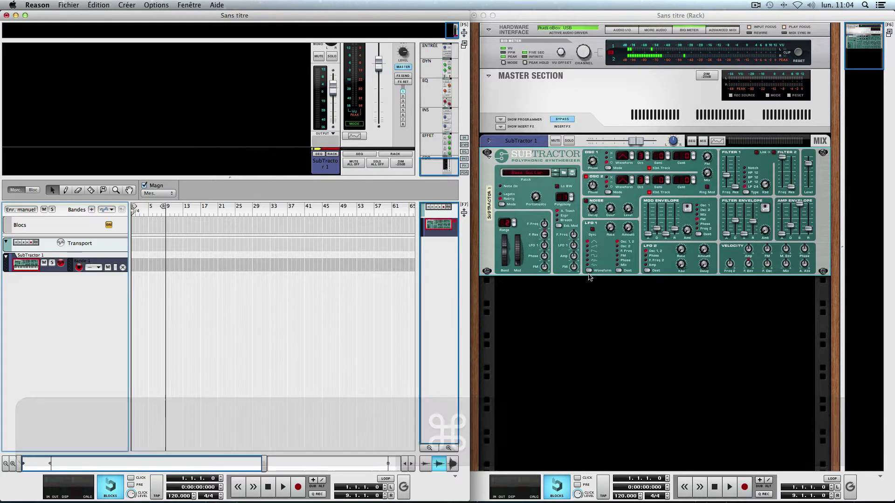
- Try the I key as keyboard shortcut for the Mod Envelope Attack, and leave the slider unassigned
right_click(649, 234)
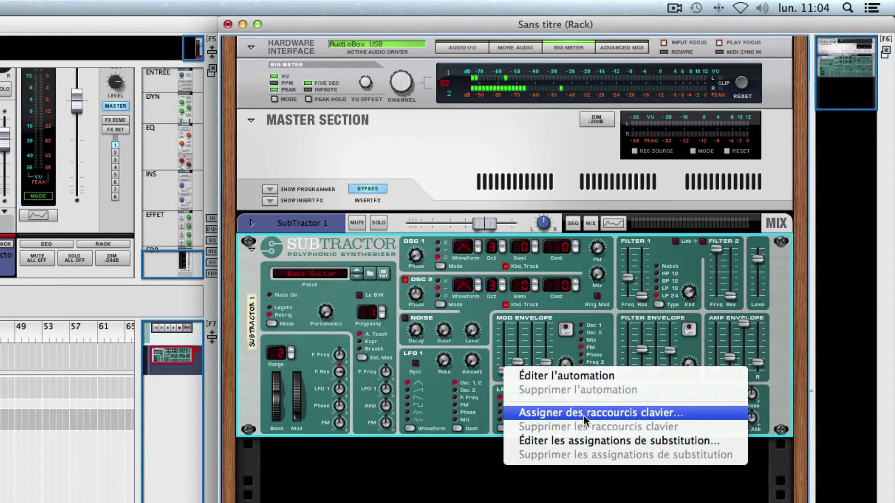
click(587, 413)
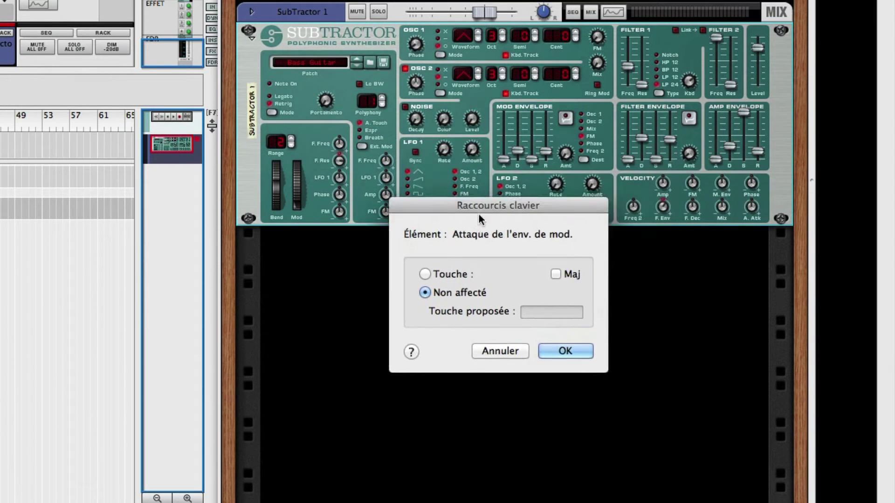
drag(479, 215, 443, 264)
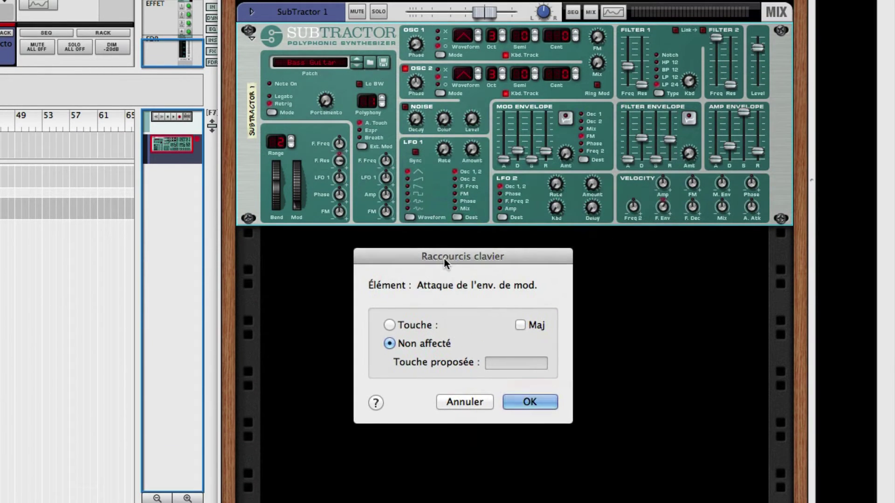
click(390, 326)
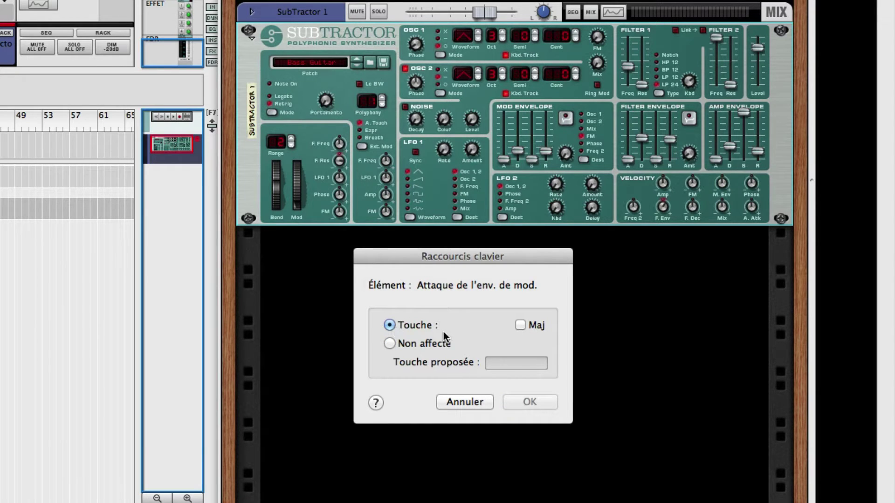
key(i)
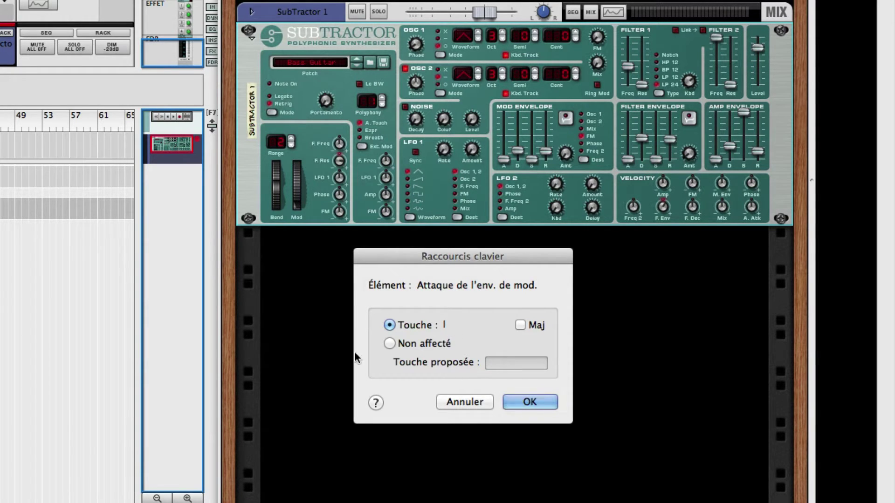
click(394, 345)
click(529, 400)
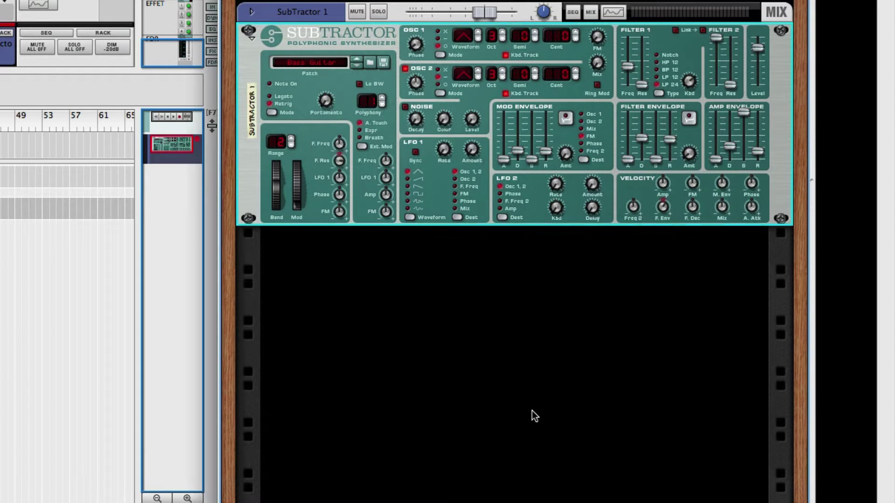
- Assign the SubTractor's Mod Envelope Attack to CC 84 of the M-Audio Axiom 61 by learning from the control surface input
right_click(504, 160)
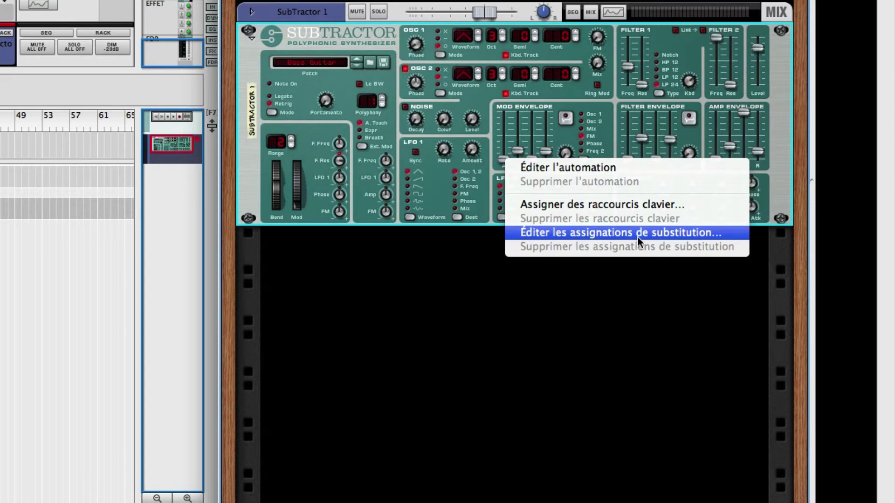
click(651, 232)
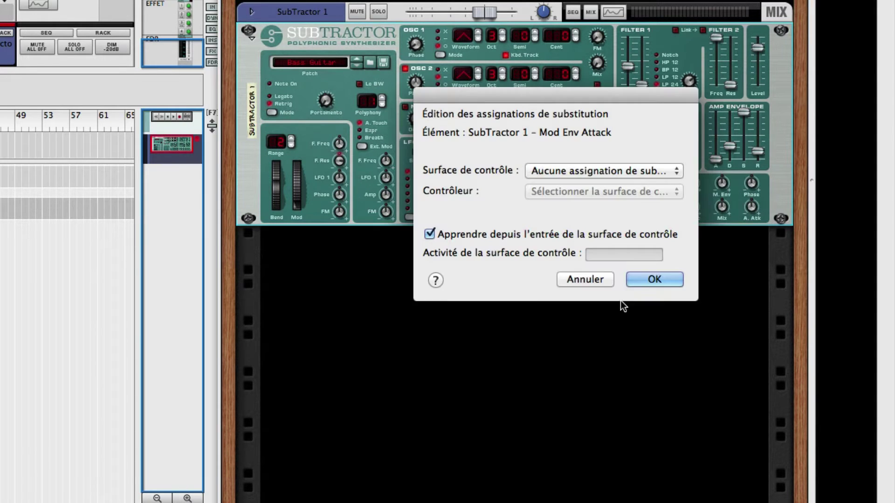
drag(567, 94, 507, 258)
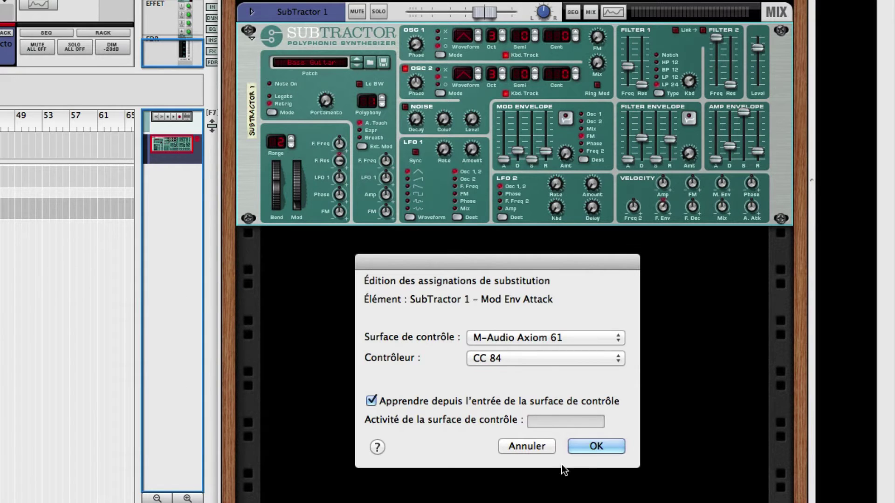
click(591, 447)
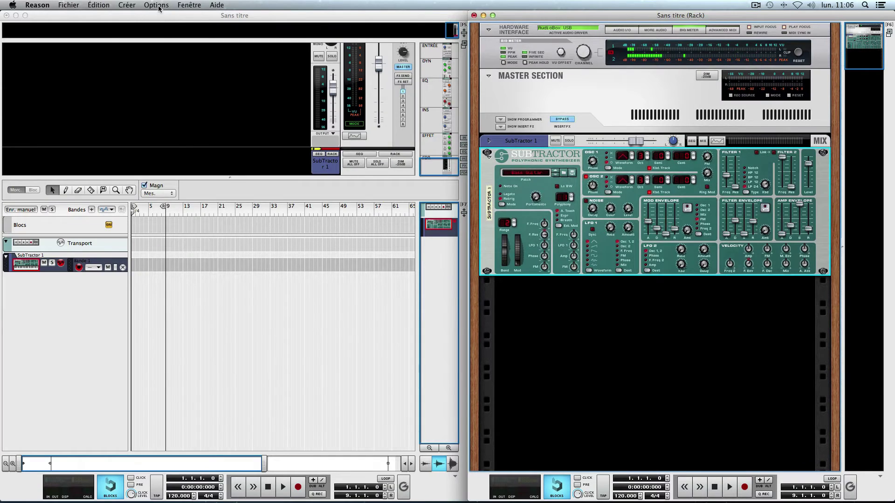
- Map the SubTractor's oscillator Mix knob to a hardware control in remote override edit mode, and leave that mode
click(156, 5)
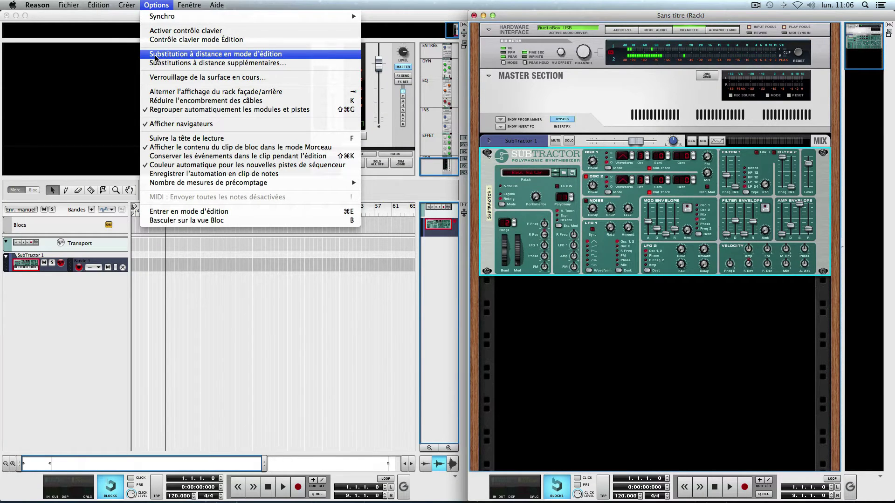
click(237, 55)
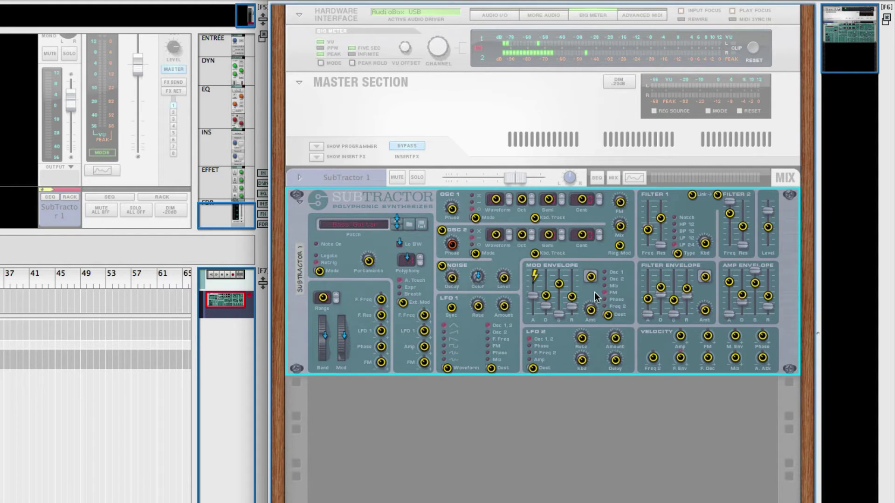
double_click(620, 228)
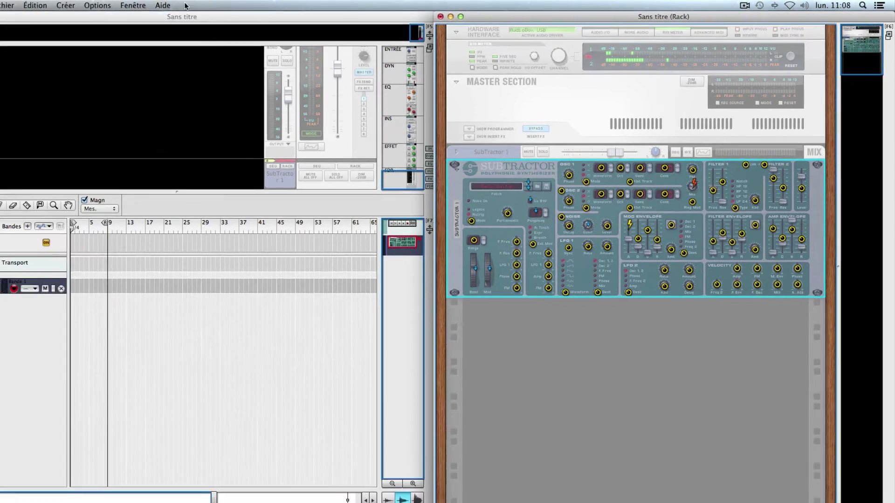
click(6, 7)
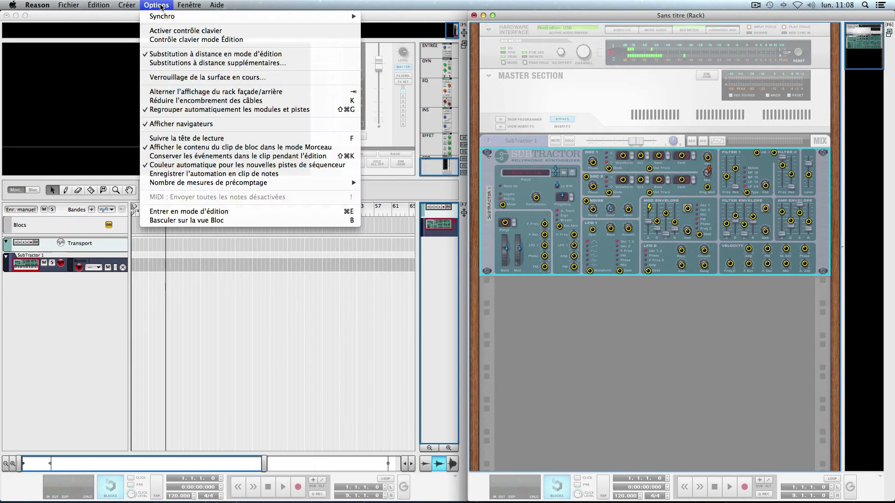
click(172, 55)
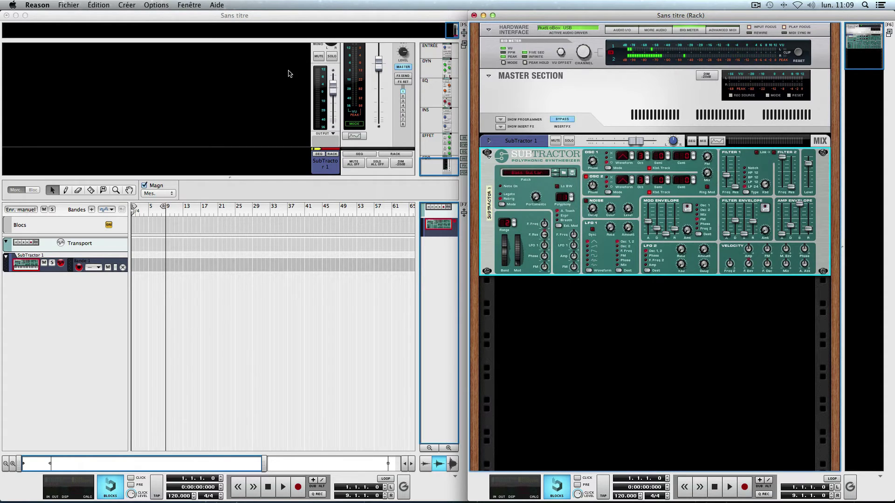
- Review the SubTractor's control mappings in remote override edit mode, and leave that mode
click(159, 7)
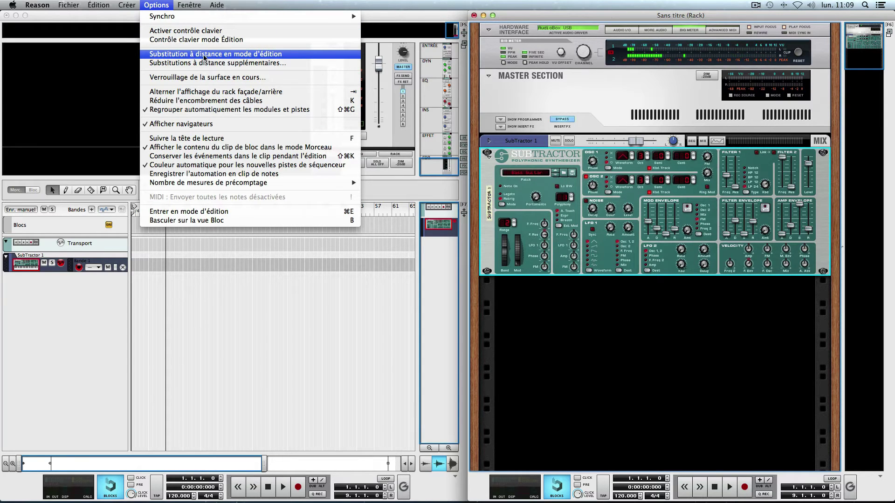
click(224, 56)
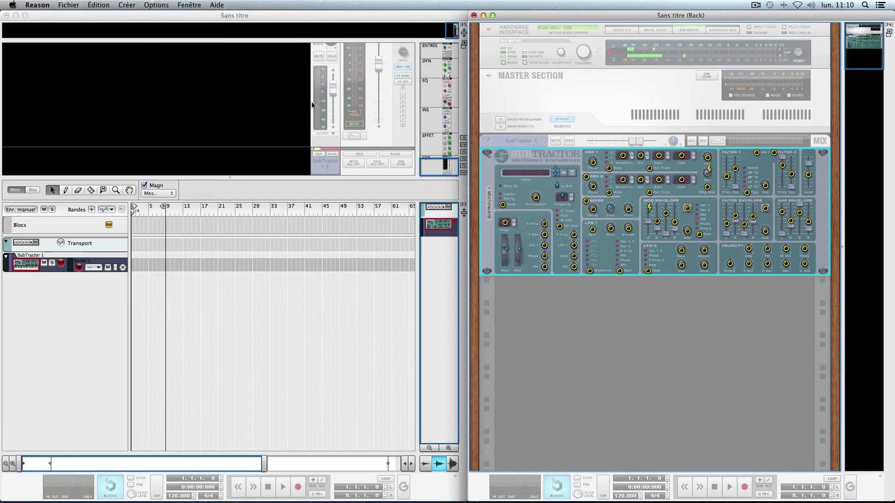
click(152, 7)
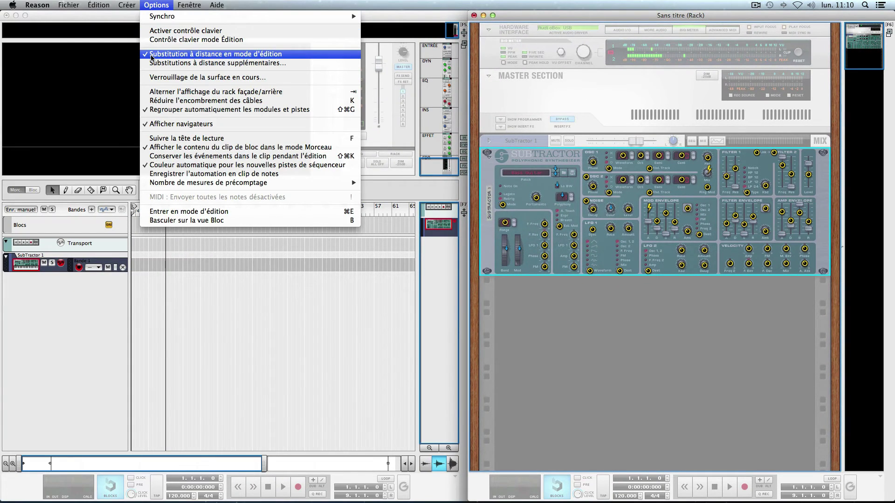
click(151, 55)
- Review the Reason functions and their controllers in the additional remote override assignments, from Cibler la piste to the distant base channels, and close the list
click(155, 5)
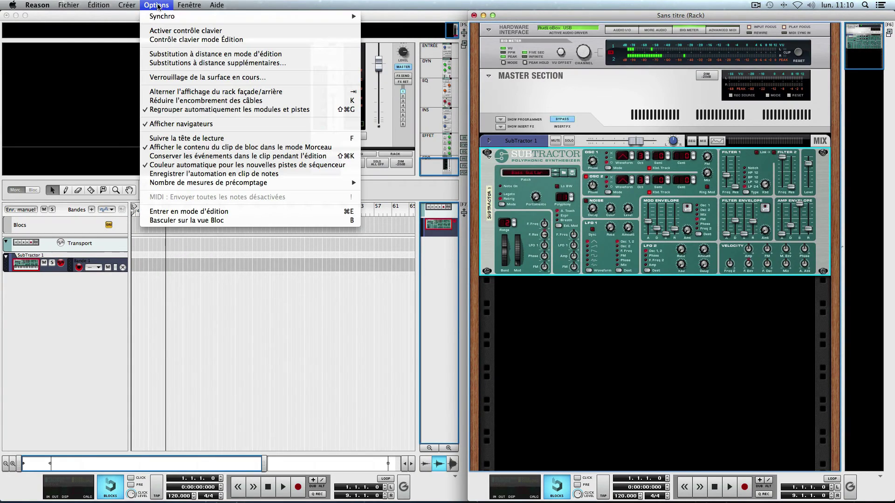
click(158, 63)
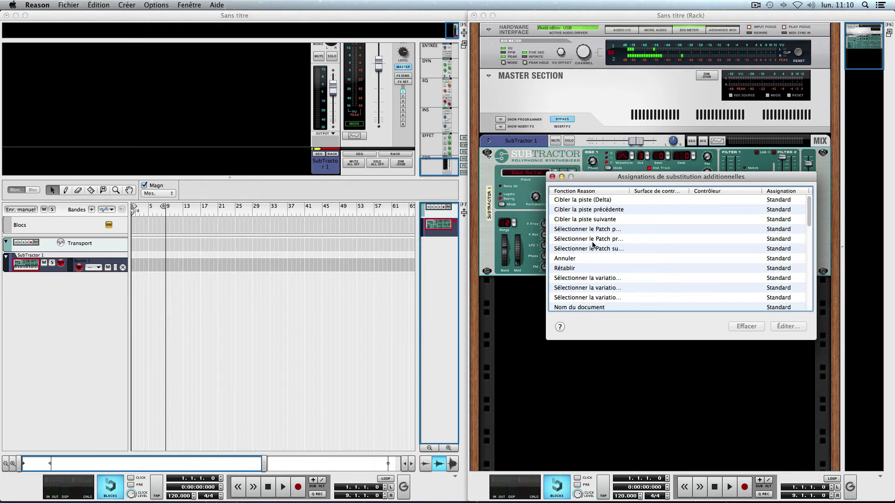
drag(658, 177, 623, 290)
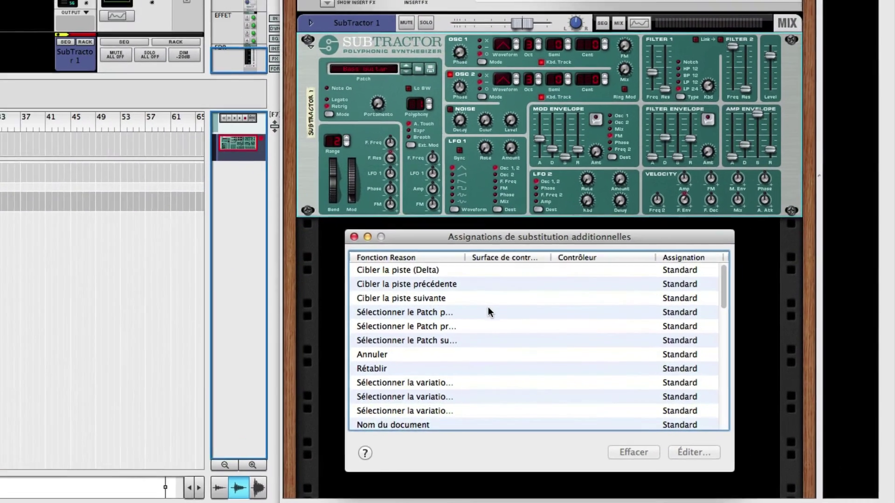
scroll(617, 341, down, 1)
scroll(486, 312, down, 7)
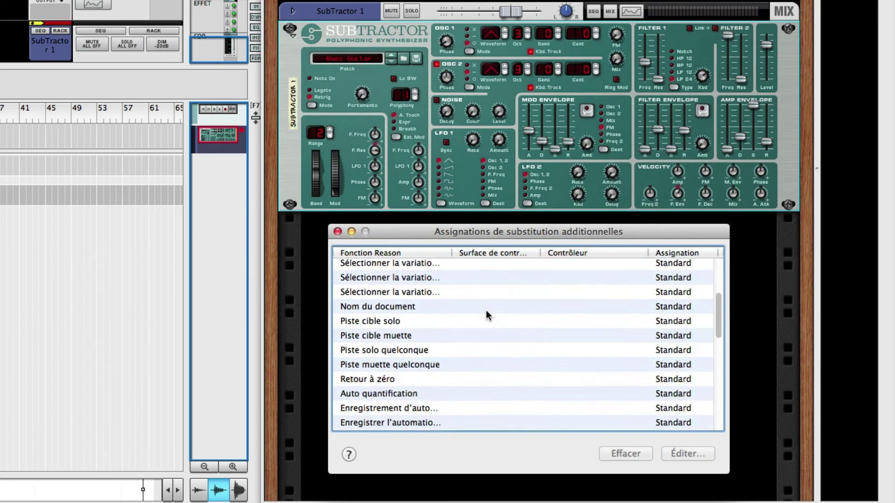
scroll(486, 311, down, 4)
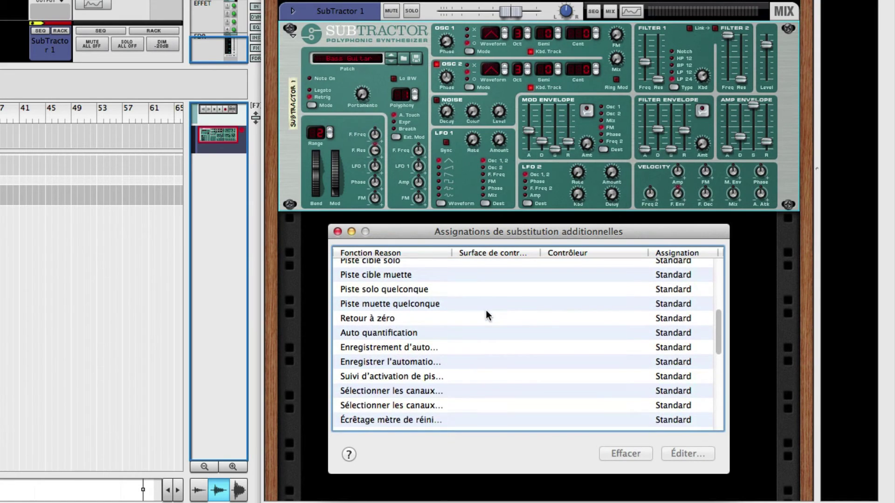
scroll(436, 331, down, 3)
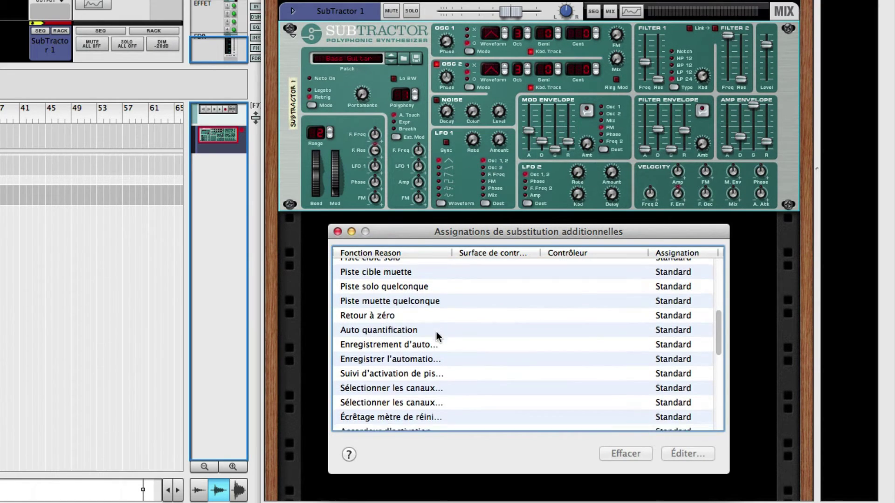
scroll(443, 336, down, 4)
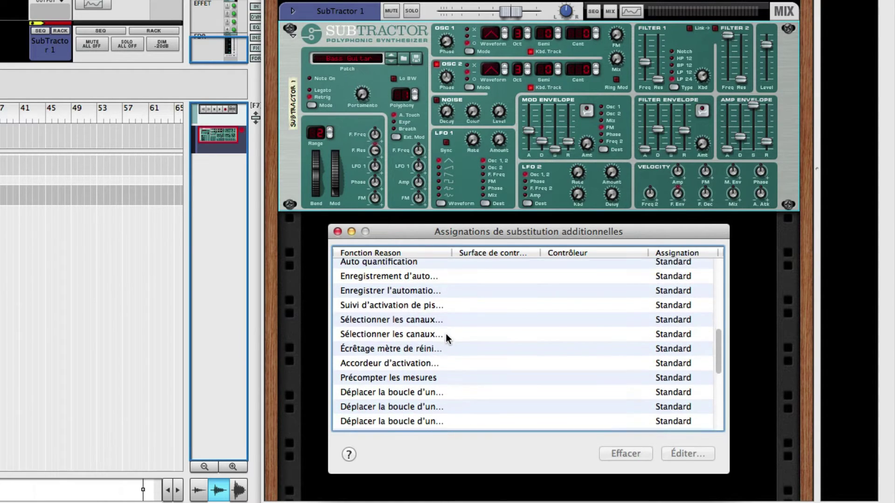
scroll(424, 336, down, 2)
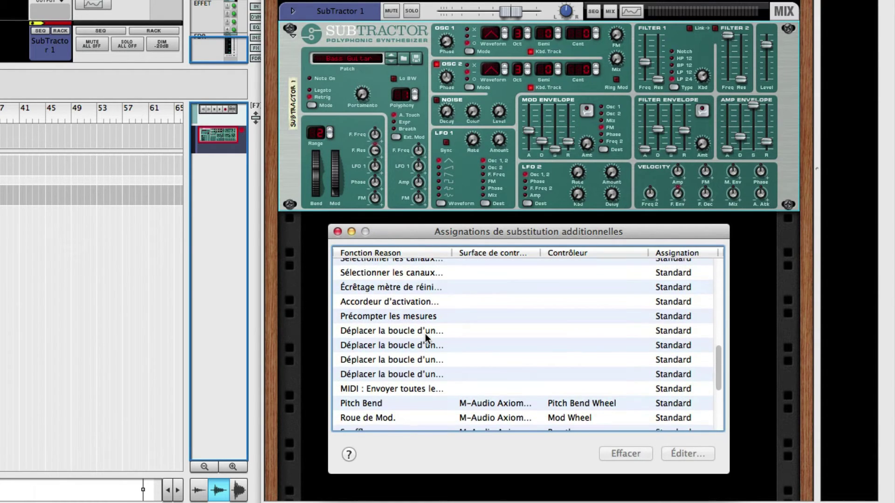
scroll(518, 367, down, 2)
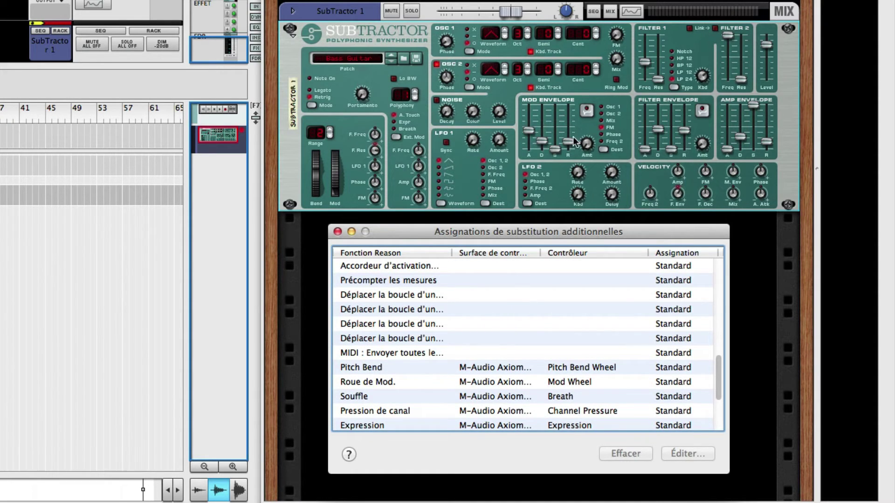
scroll(551, 325, down, 6)
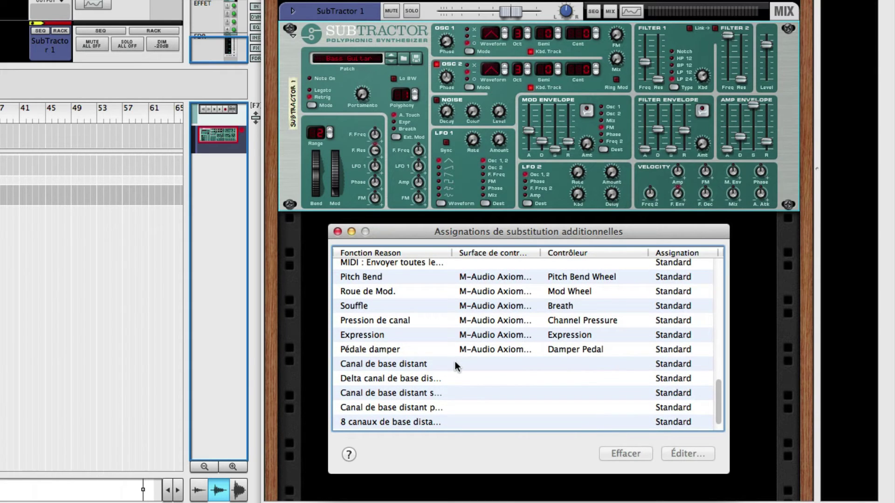
scroll(372, 342, down, 1)
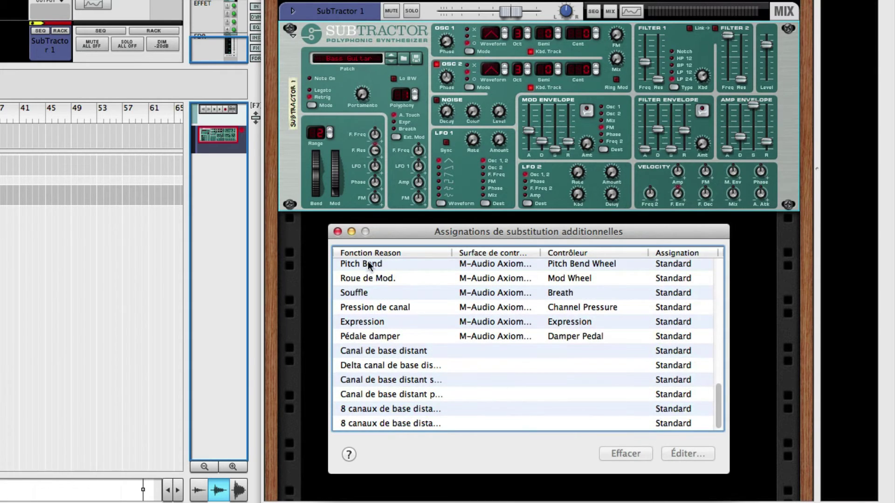
click(337, 231)
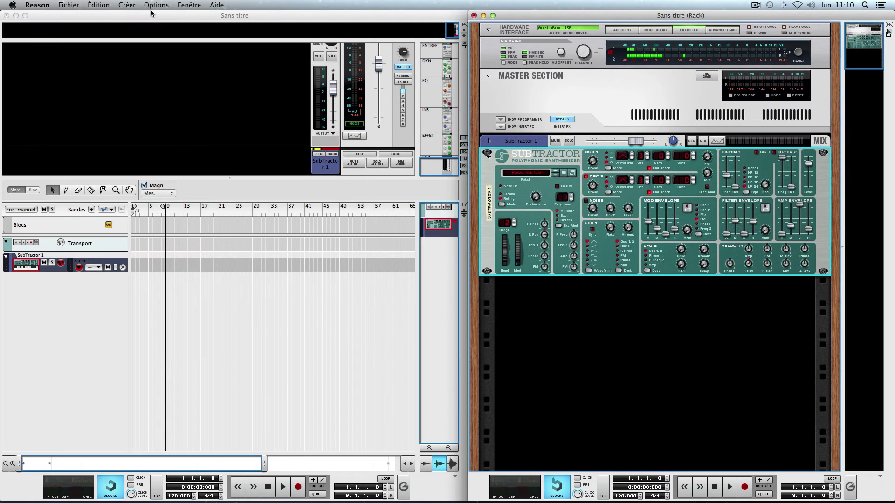
- Assign the S key to the SubTractor's FM knob in keyboard control edit mode, and leave that mode
click(158, 5)
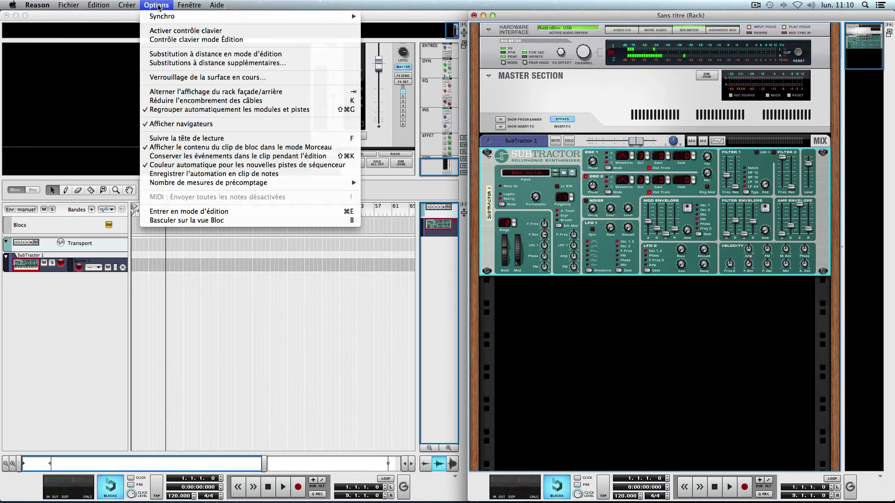
click(164, 40)
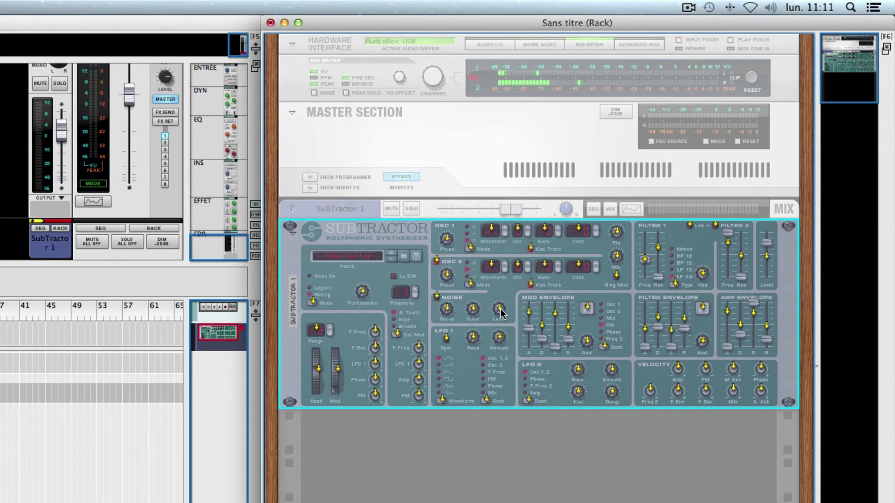
right_click(615, 233)
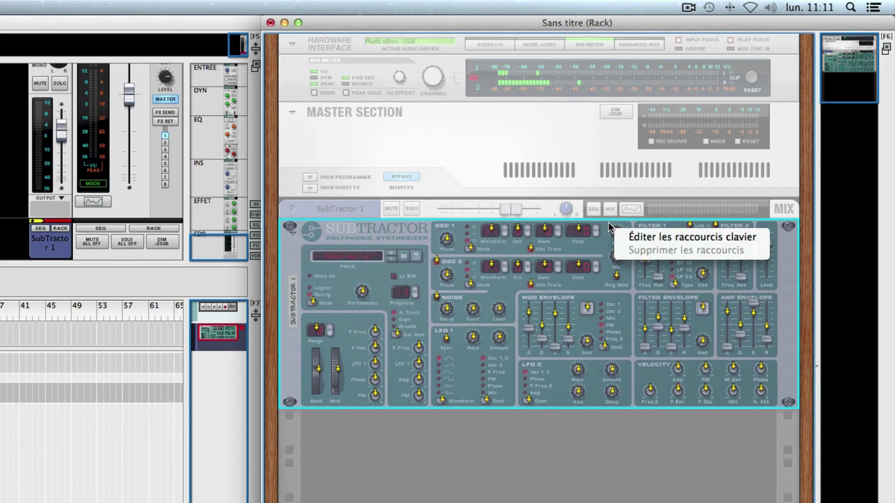
click(675, 237)
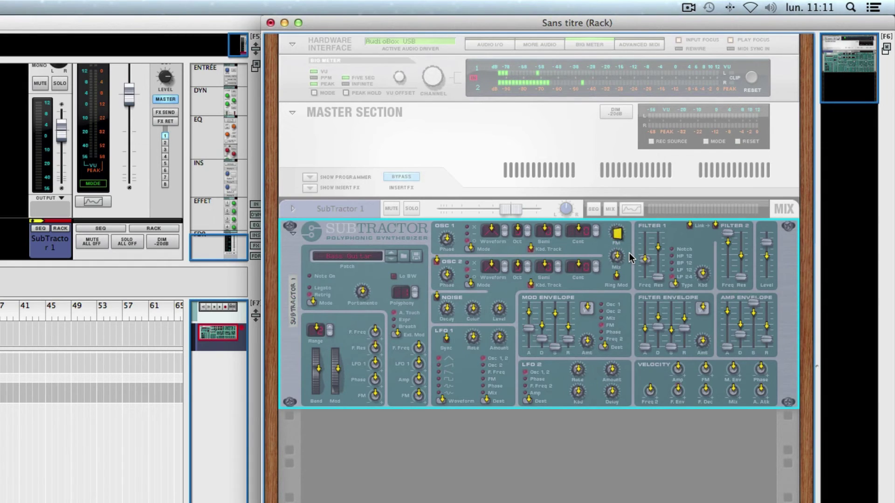
key(s)
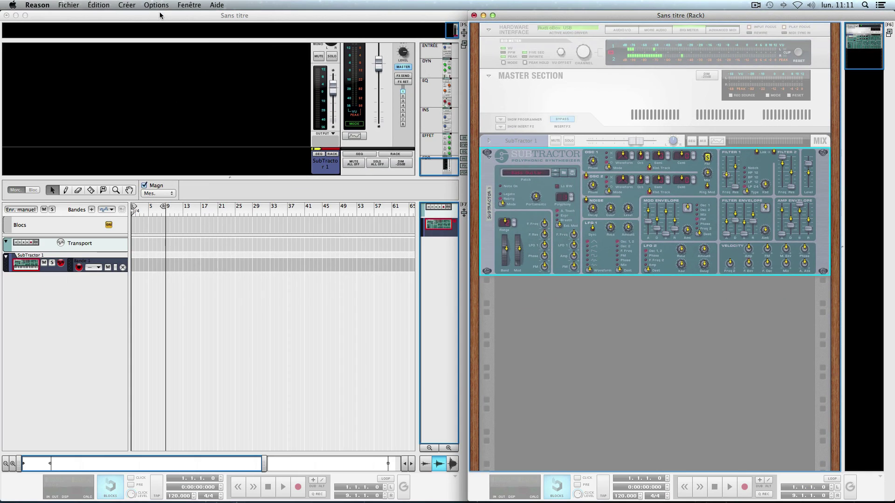
click(154, 5)
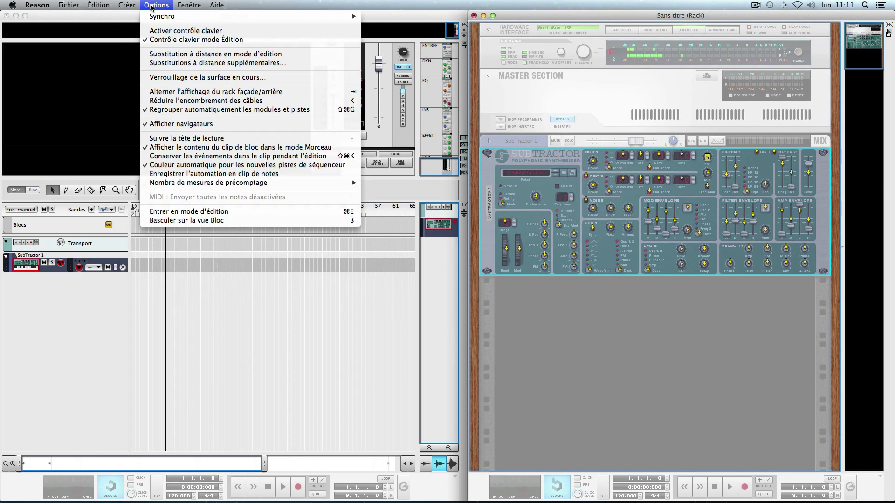
click(163, 40)
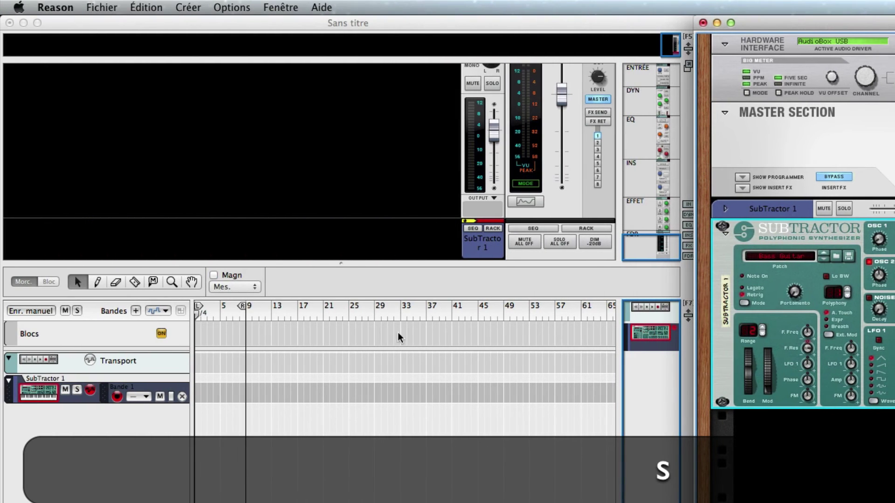
- Test the S shortcut with keyboard control disabled by toggling the sequencer's Magn snapping off and on
click(213, 277)
click(213, 277)
click(213, 277)
click(213, 277)
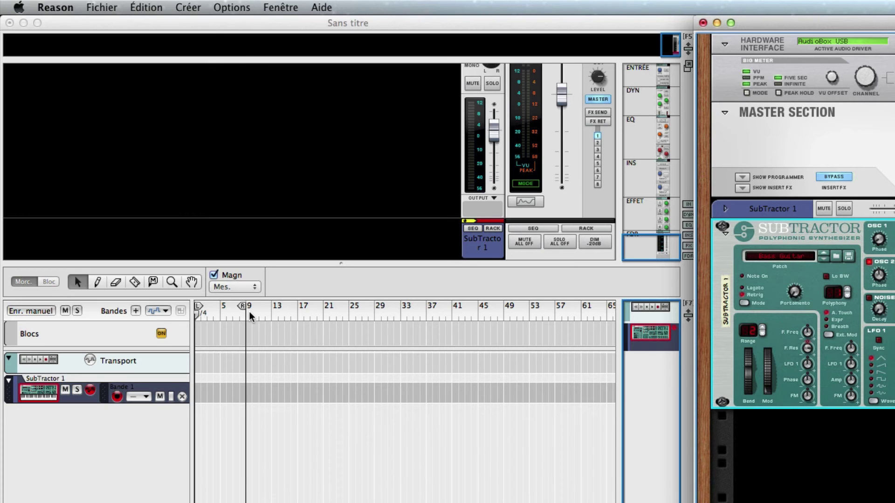
click(245, 8)
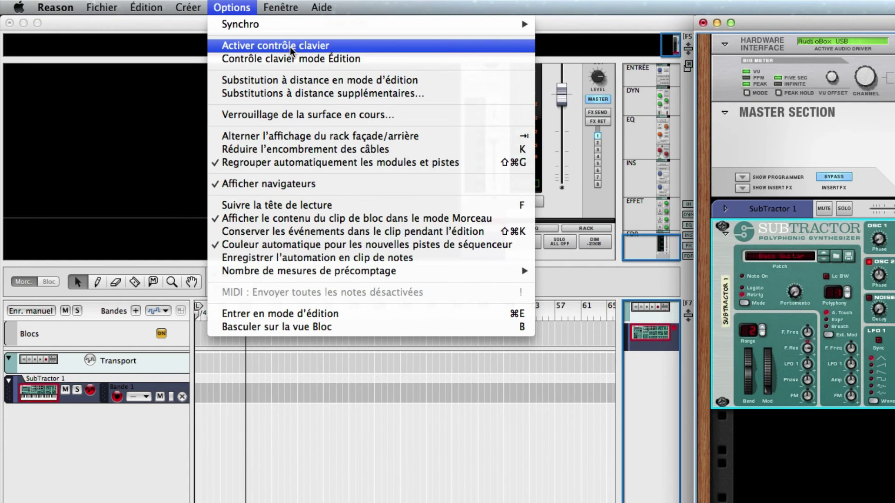
click(465, 473)
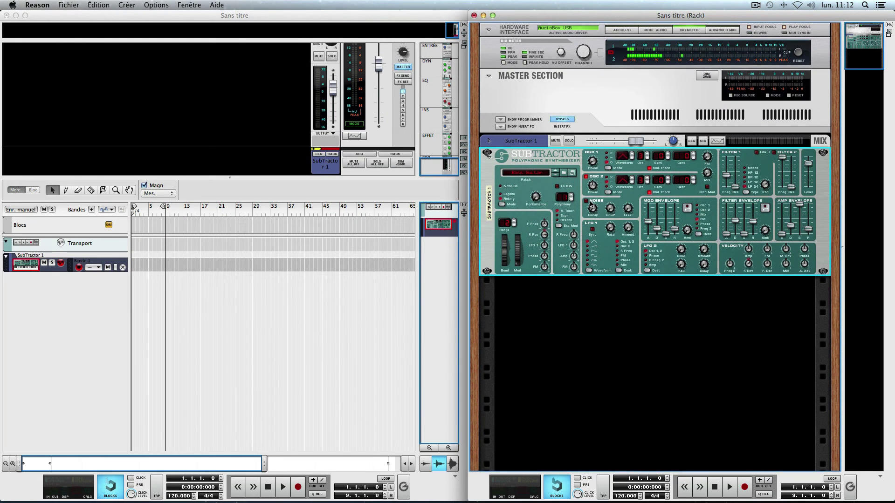
click(156, 5)
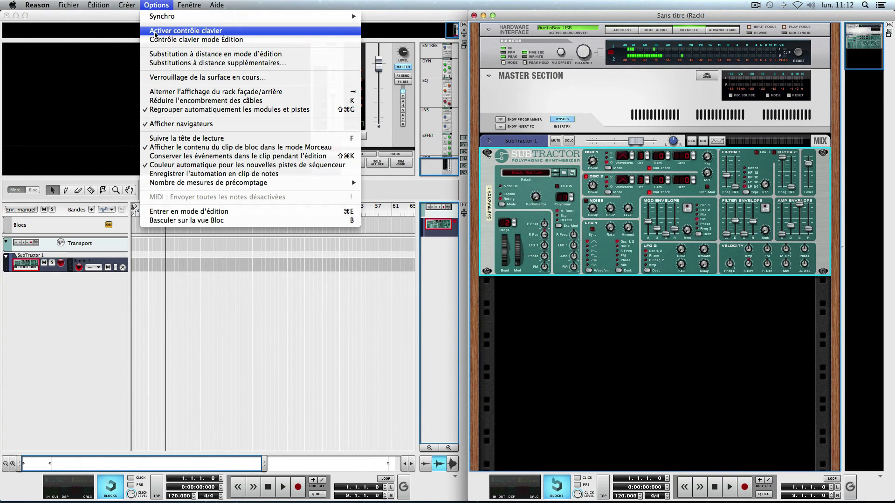
click(305, 376)
key(s)
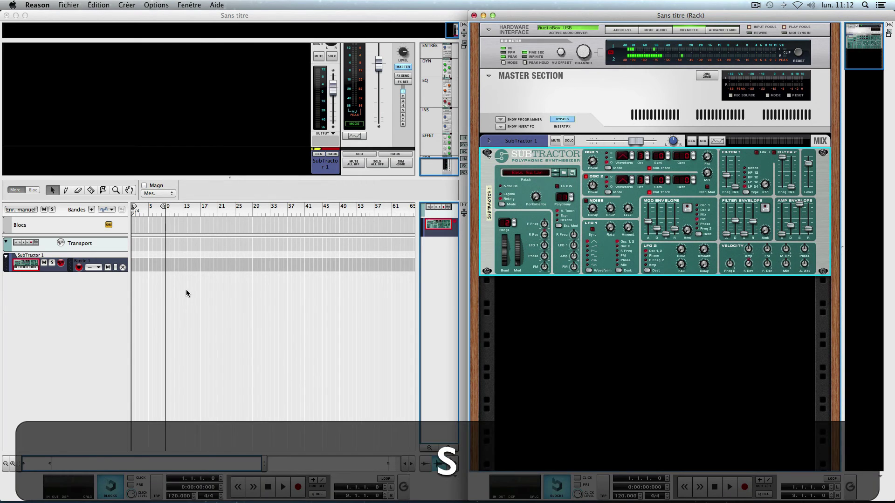
key(s)
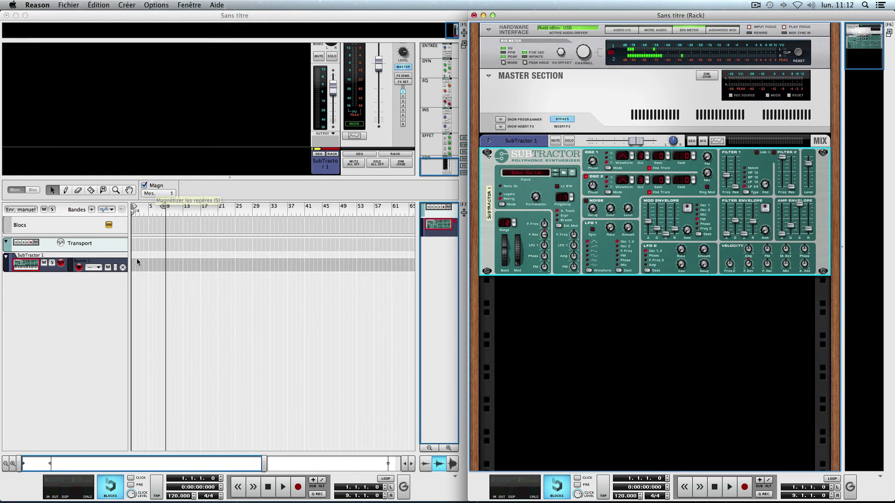
key(s)
key(s)
key(s)
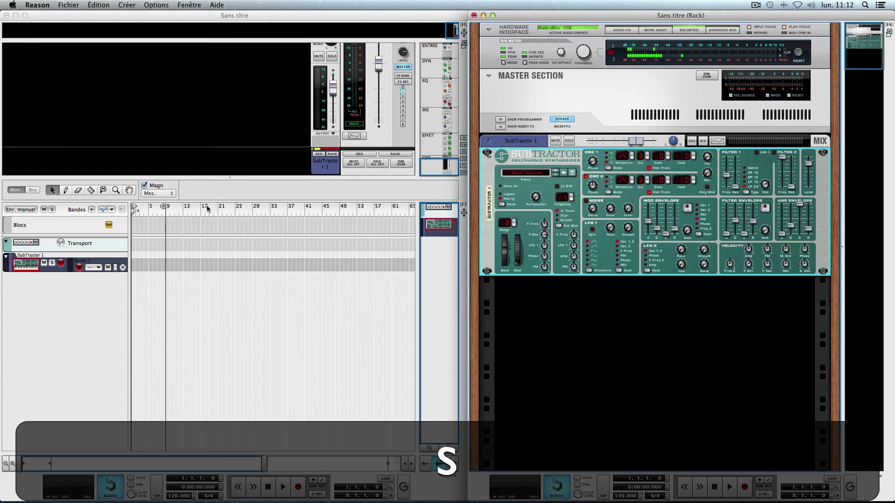
key(s)
- Enable keyboard control and test the S key on the SubTractor's FM knob
click(157, 5)
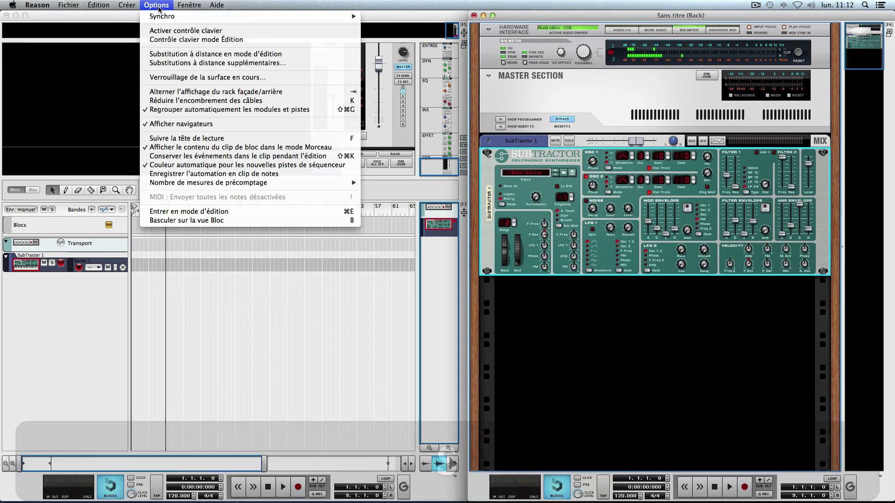
click(163, 31)
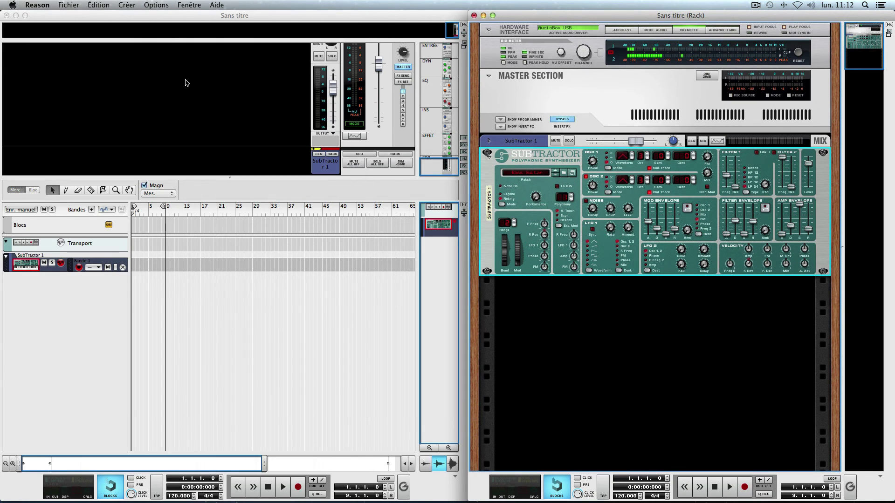
key(s)
key(s)
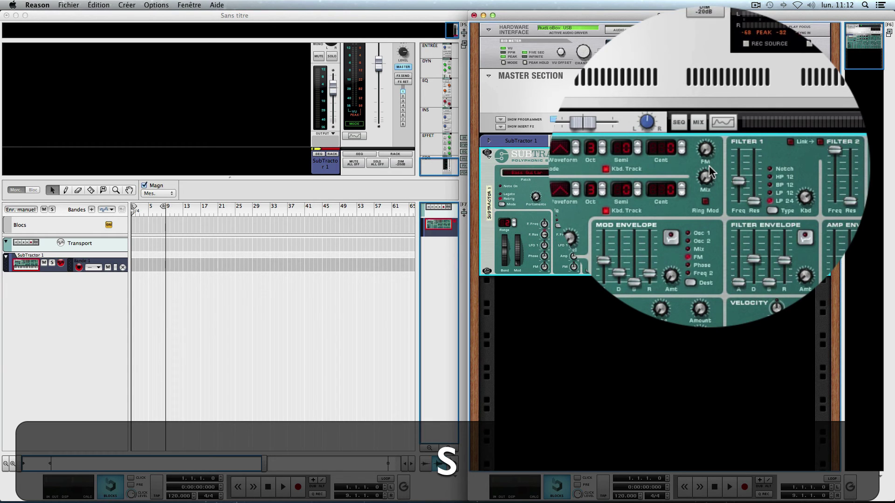
mouse_move(708, 160)
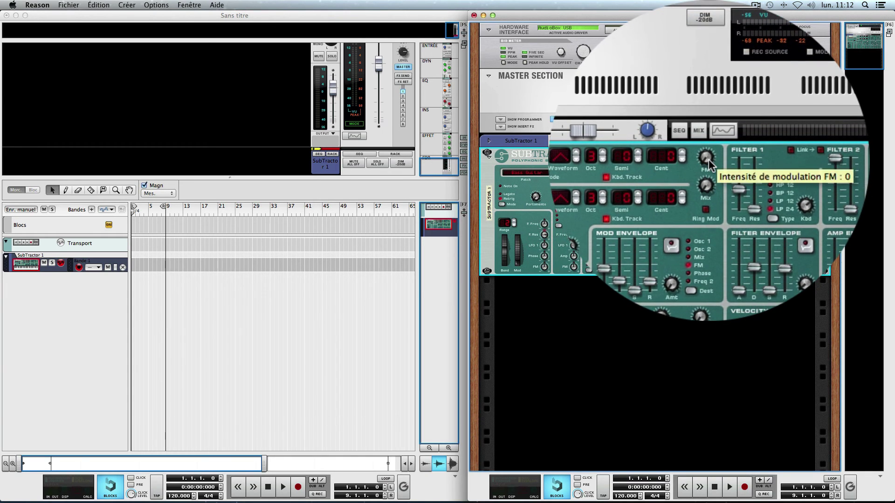
drag(708, 160, 709, 160)
super+click(709, 159)
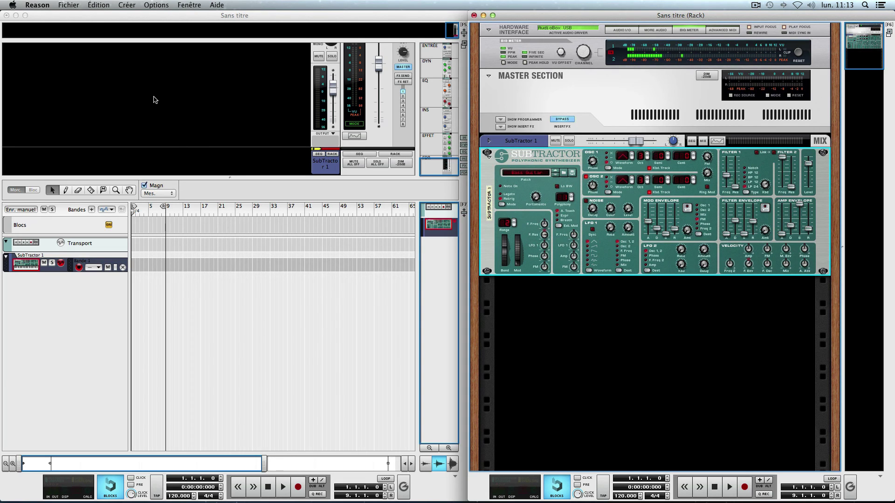
- Disable keyboard control and turn off the sequencer's Magn snapping with its S shortcut
click(158, 6)
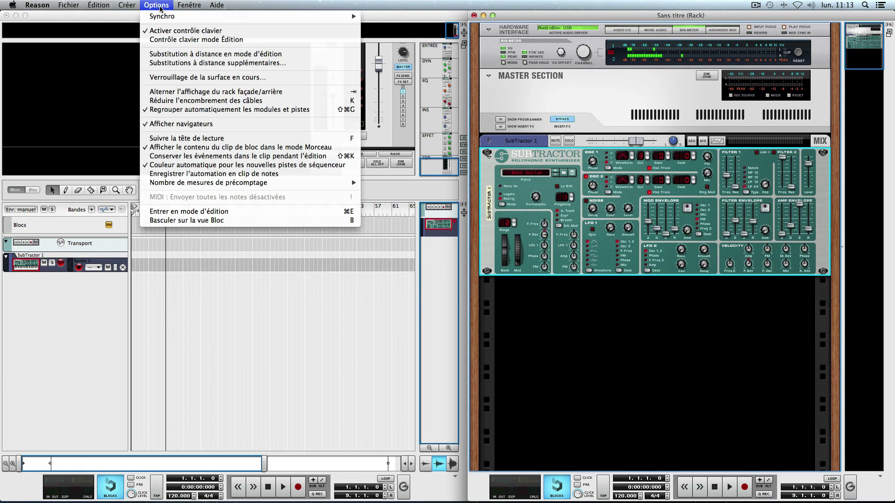
click(155, 34)
key(s)
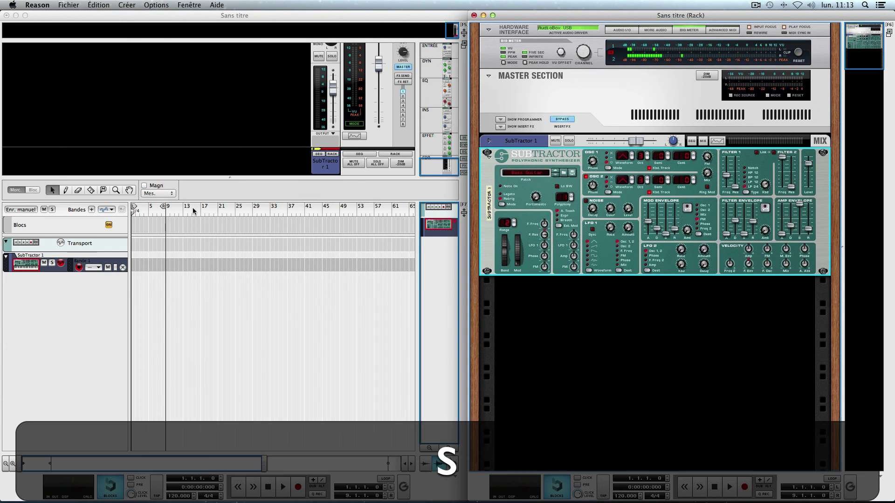
click(145, 185)
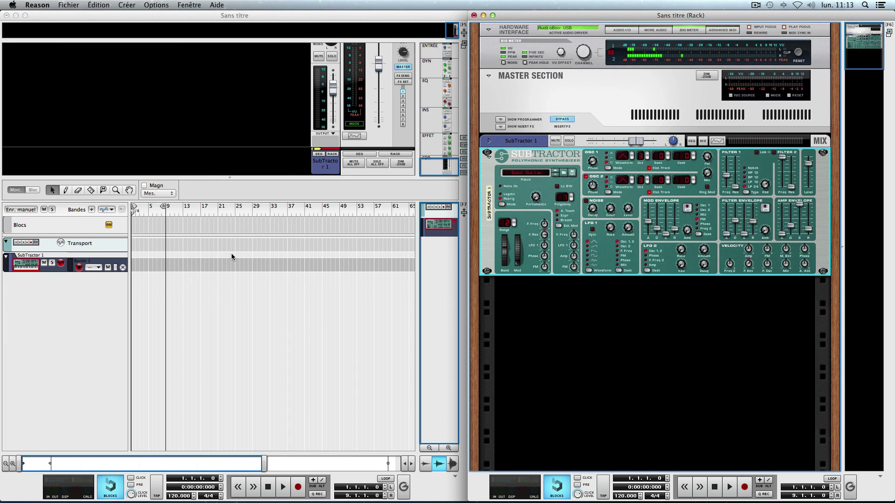
- Enable keyboard control again and trigger the SubTractor's FM knob with the S key
click(157, 5)
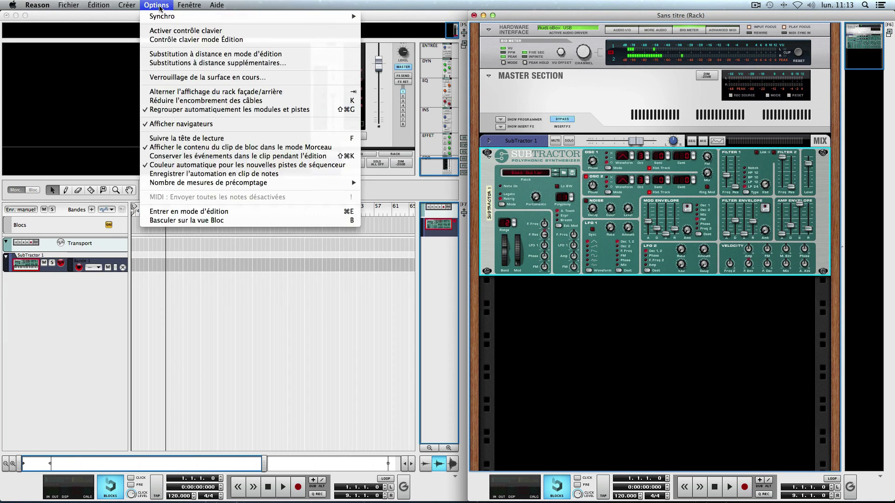
click(159, 32)
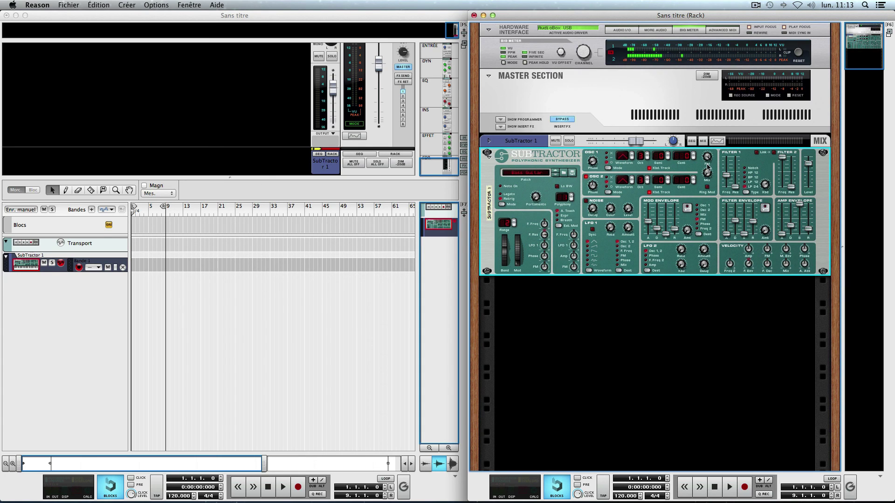
mouse_move(707, 164)
key(s)
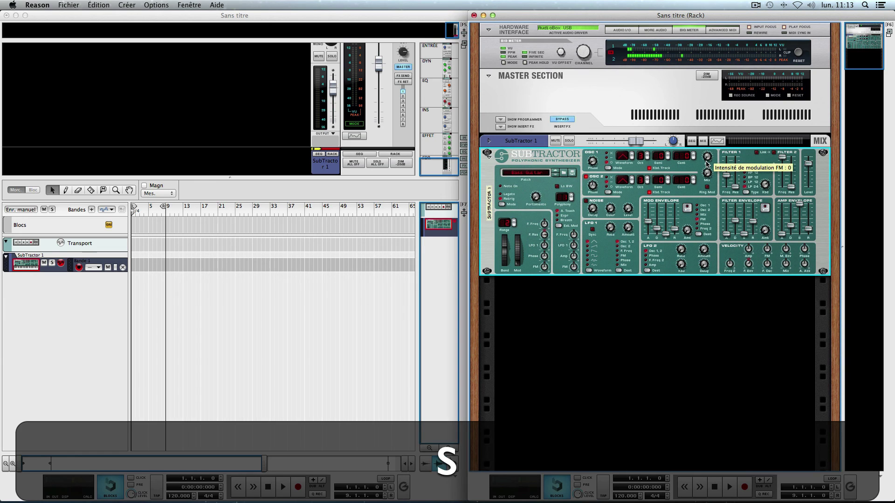